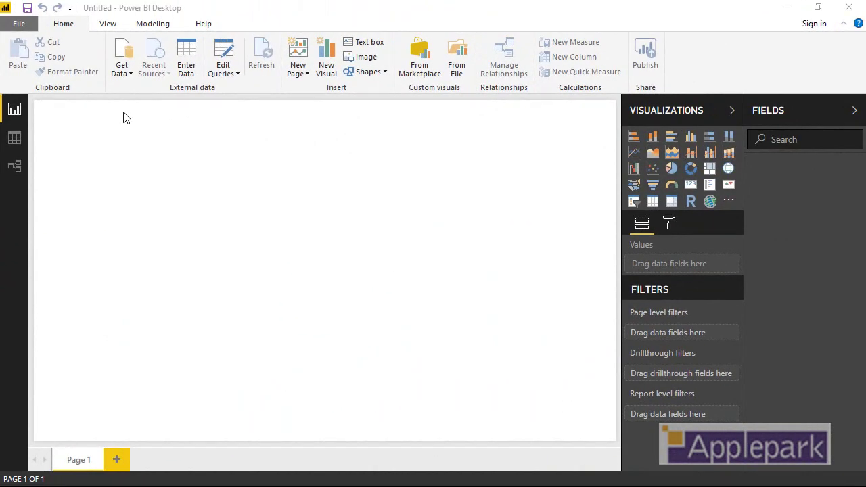
- Connect to an OData feed using the pasted SharePoint ProjectData URL
click(130, 74)
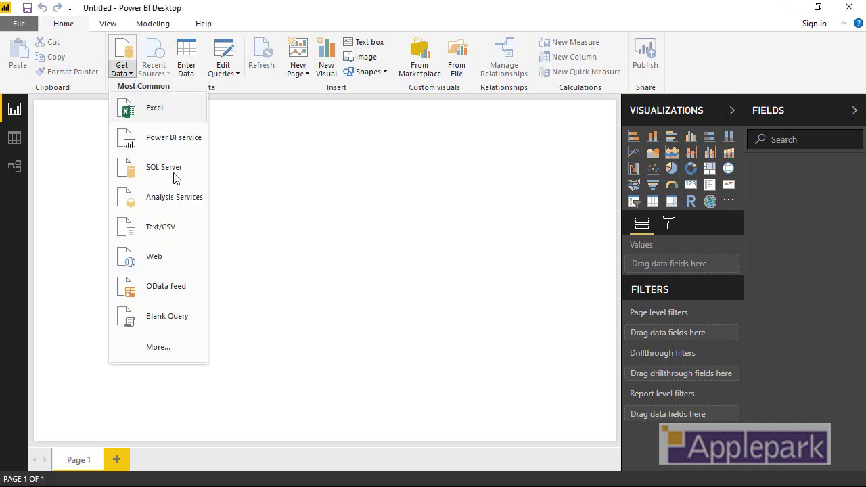
click(199, 292)
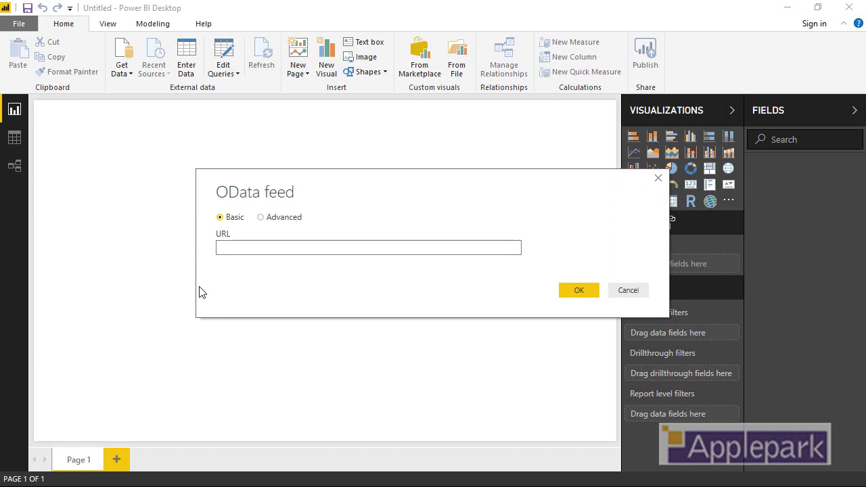
text(https://mvpapplepark.sharepoint.com/sites/pwa/_api/ProjectData)
click(577, 292)
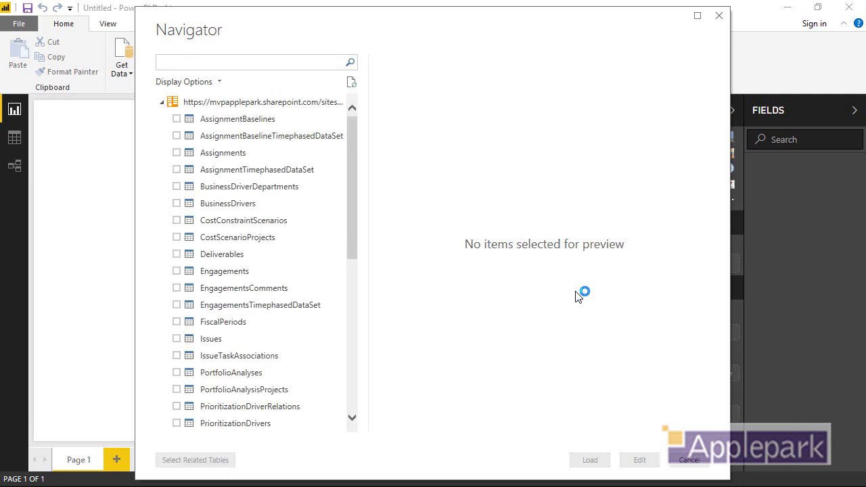
- Tick Assignments, AssignmentTimephasedDataSet, Resources, ResourceTimephasedDataSet and TimeSet, then load them
click(177, 153)
click(177, 170)
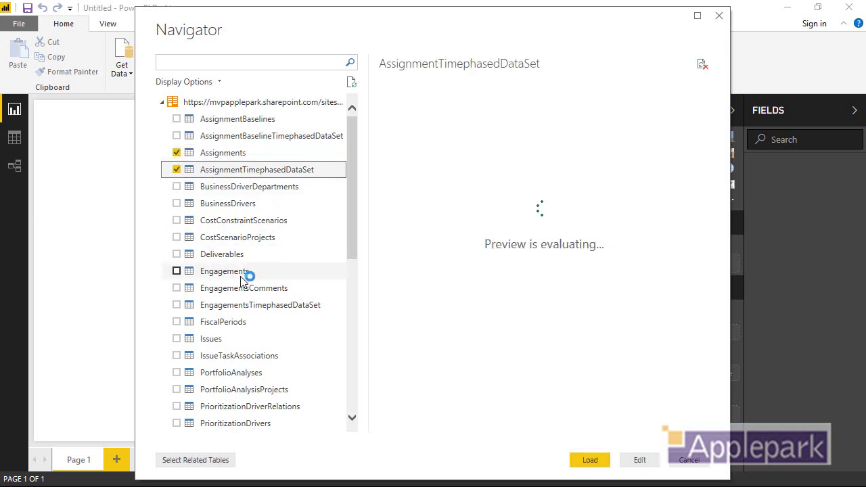
scroll(270, 281, down, 2)
scroll(267, 281, down, 2)
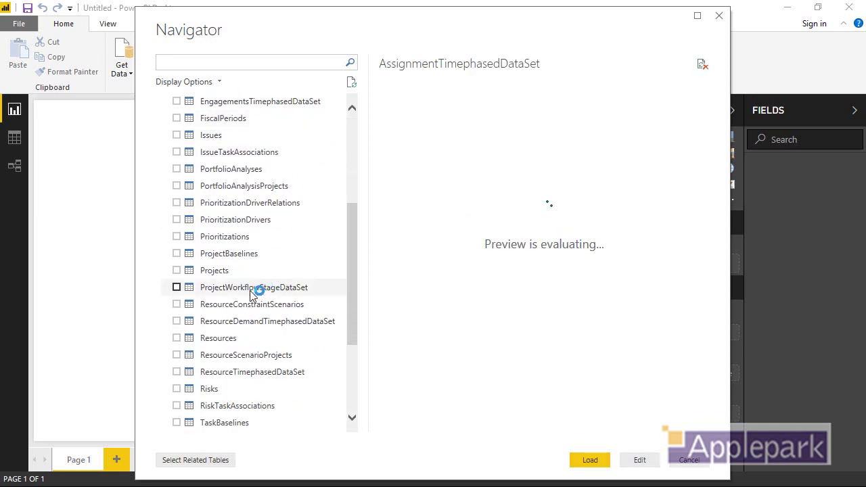
click(177, 340)
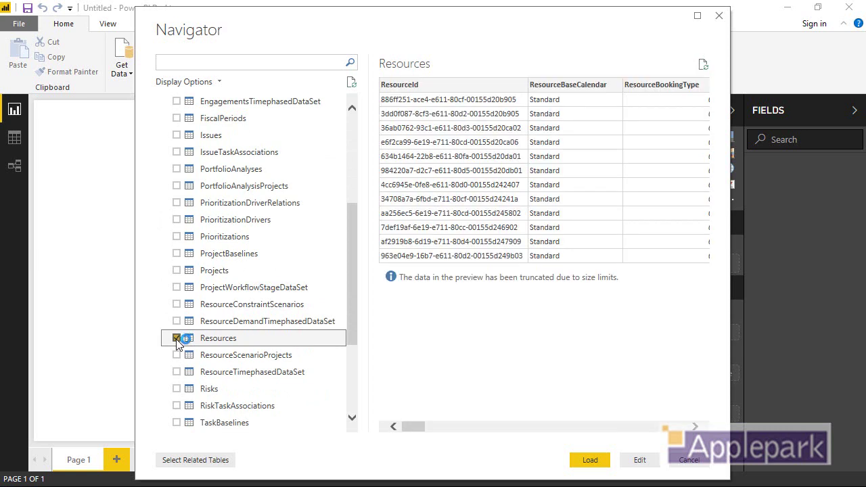
click(176, 372)
scroll(276, 384, down, 2)
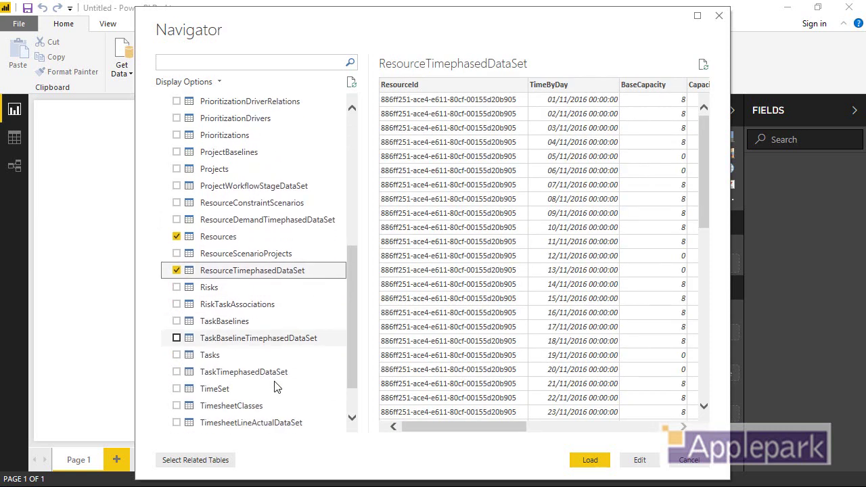
click(176, 389)
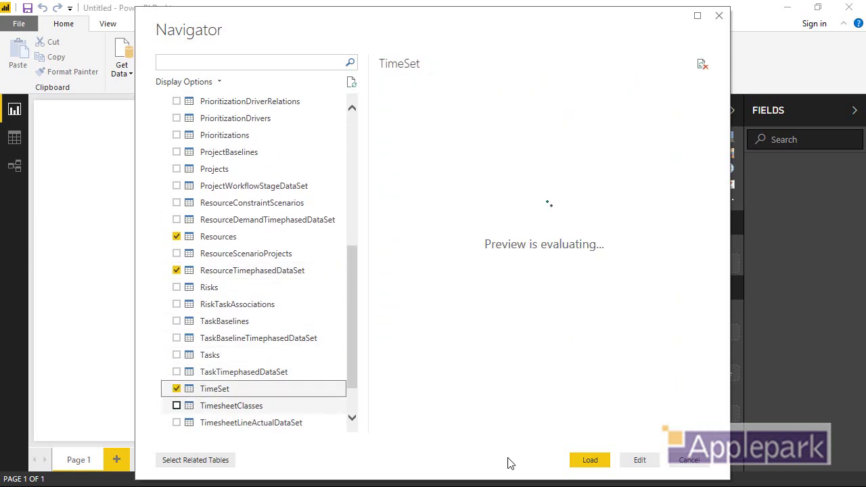
click(590, 461)
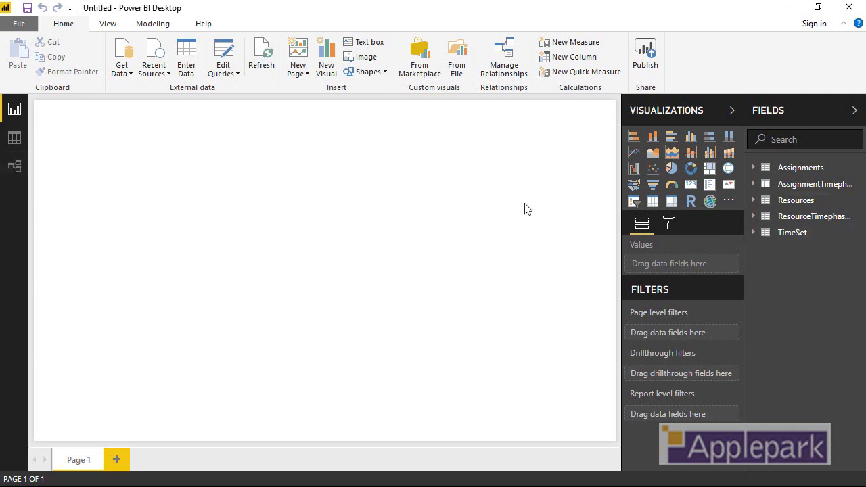
- In the relationships diagram, enlarge the tables and review the existing Resources relationships
click(15, 166)
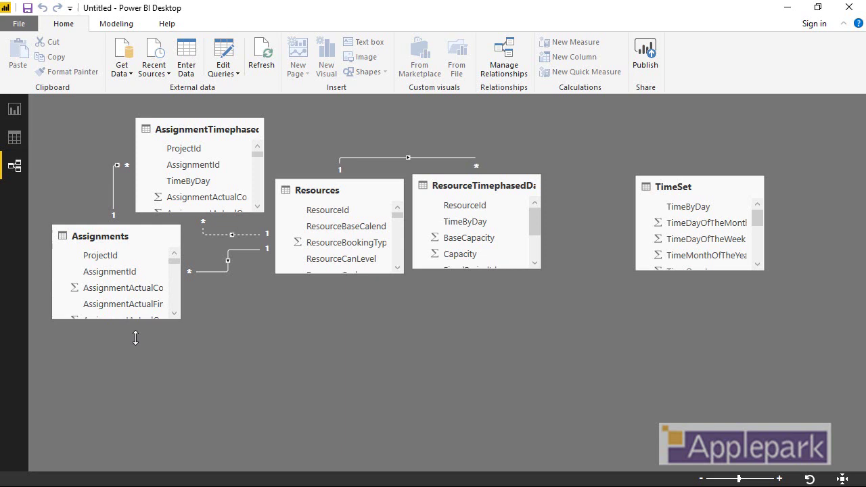
drag(135, 319, 178, 374)
drag(316, 273, 316, 345)
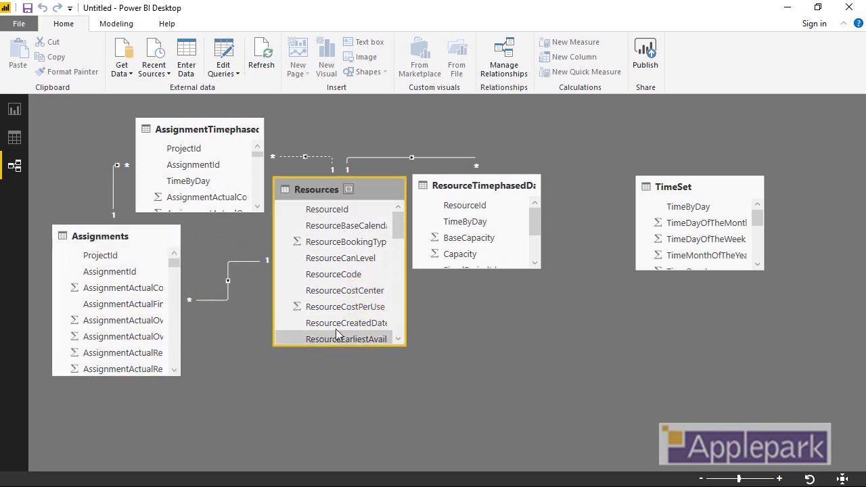
drag(468, 269, 468, 362)
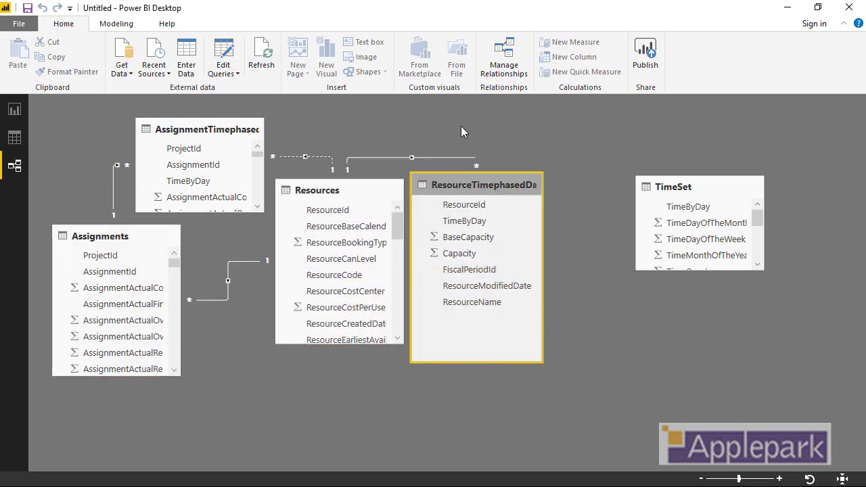
click(301, 157)
click(244, 303)
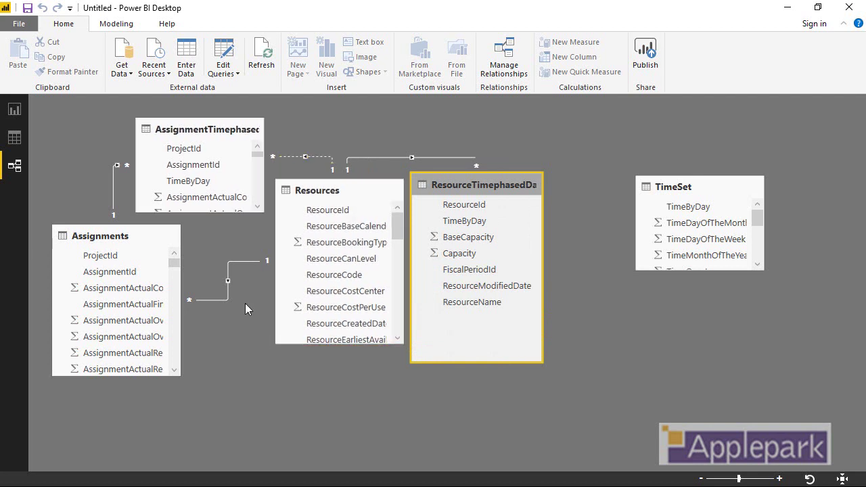
click(255, 263)
click(156, 223)
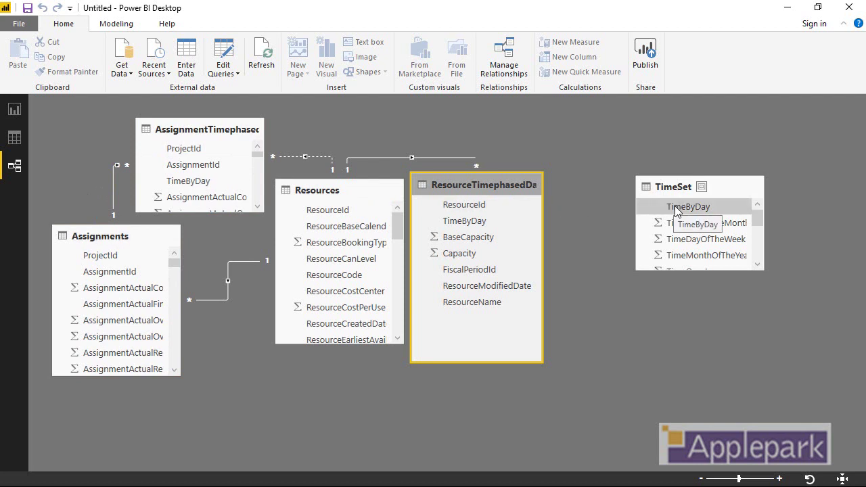
- Relate TimeSet.TimeByDay to TimeByDay in ResourceTimephasedDataSet and AssignmentTimephasedDataSet, then return to the report
drag(674, 206, 476, 228)
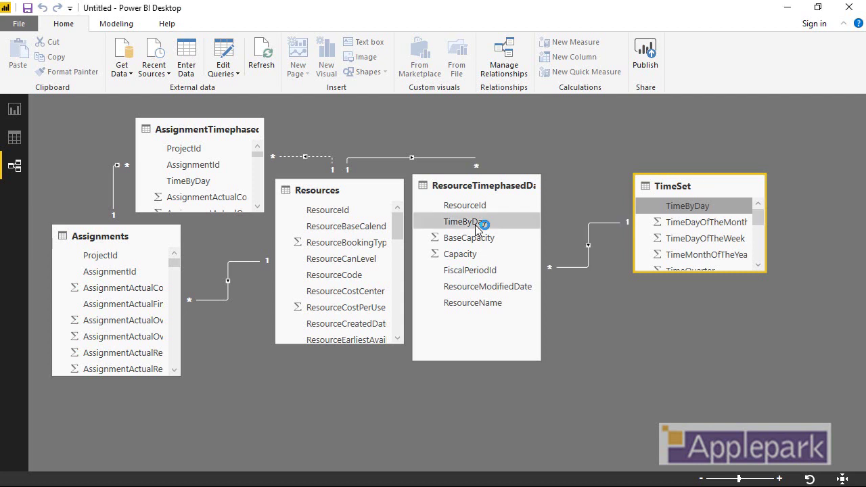
drag(688, 208, 197, 184)
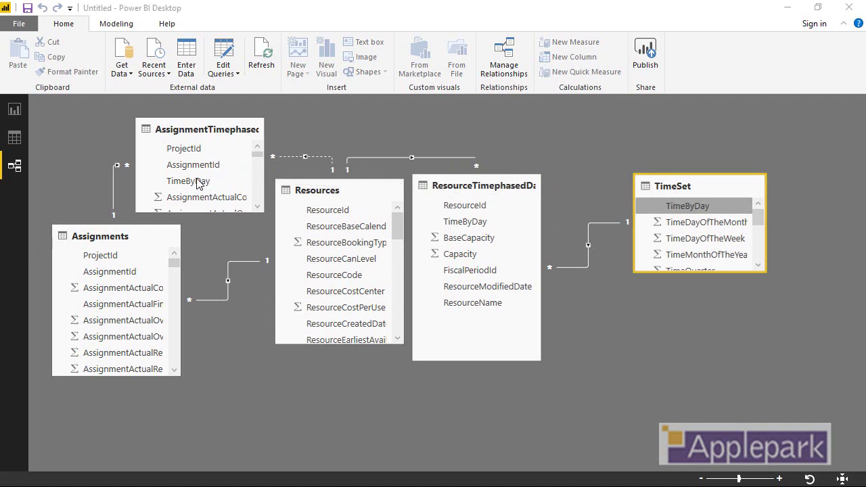
click(16, 111)
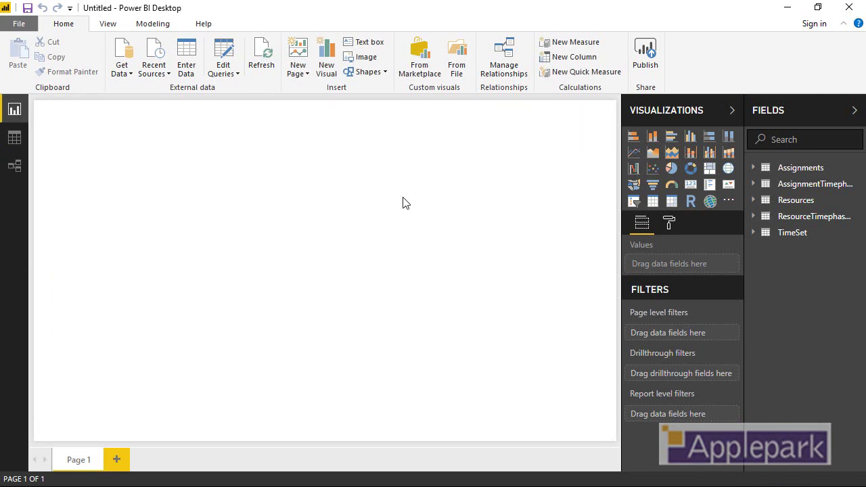
- Add a line chart across most of the page with ResourceTimephasedDataSet Capacity as its values
click(635, 156)
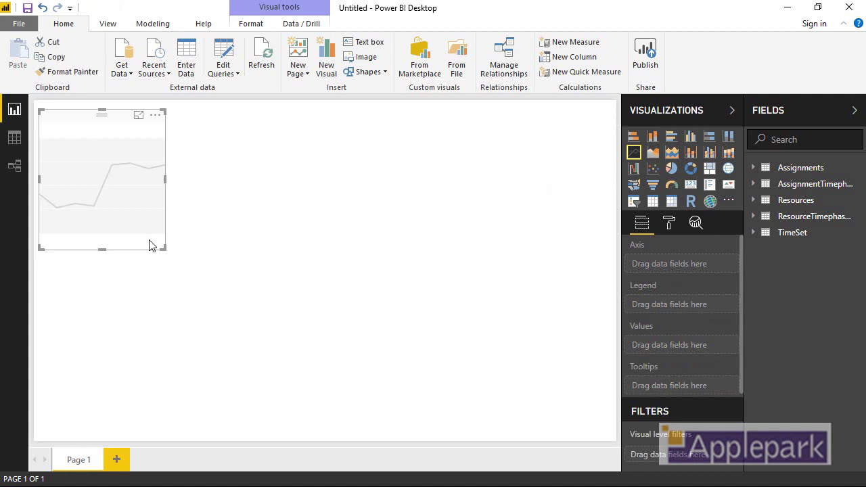
drag(163, 248, 464, 440)
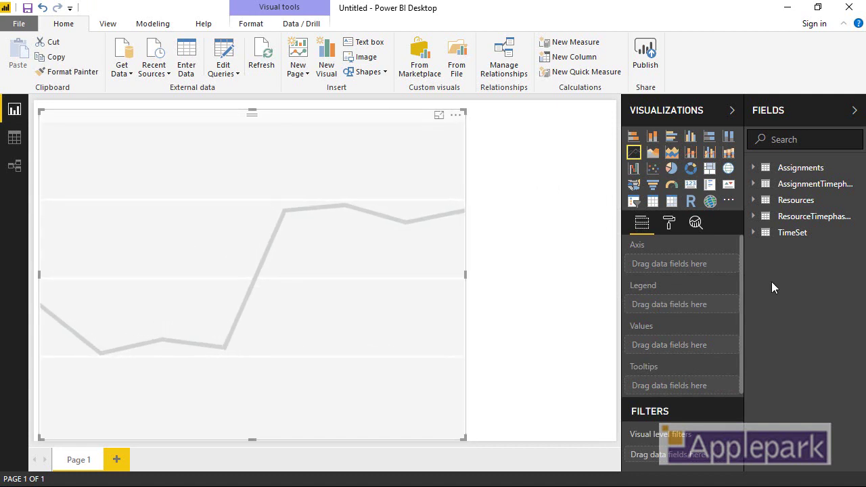
click(753, 218)
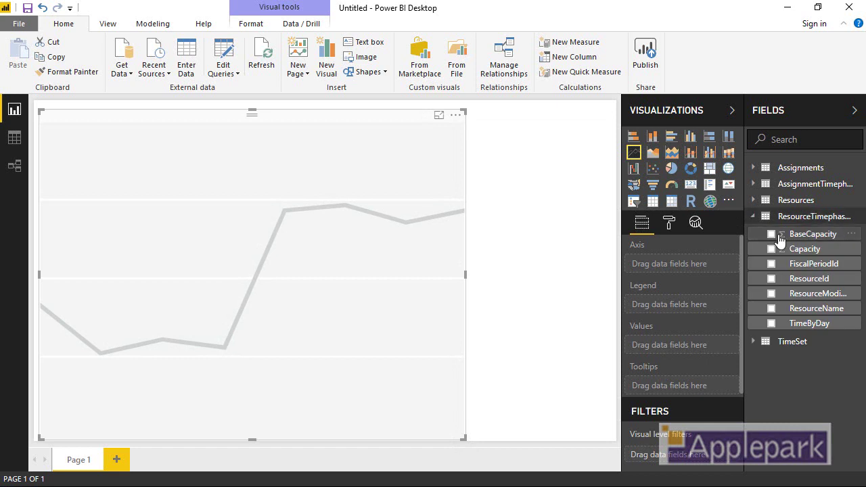
drag(797, 252, 677, 346)
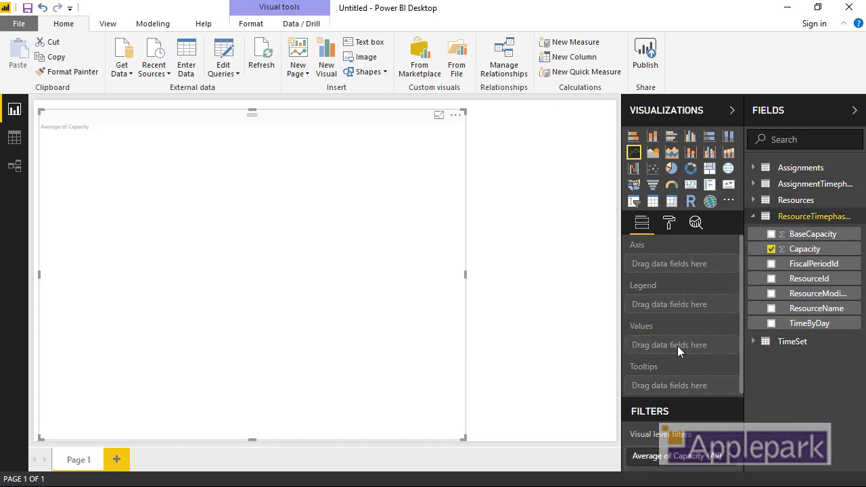
click(752, 341)
- Put TimeSet.TimeByDay on the chart's axis and change Capacity from Average to Sum
scroll(802, 392, down, 2)
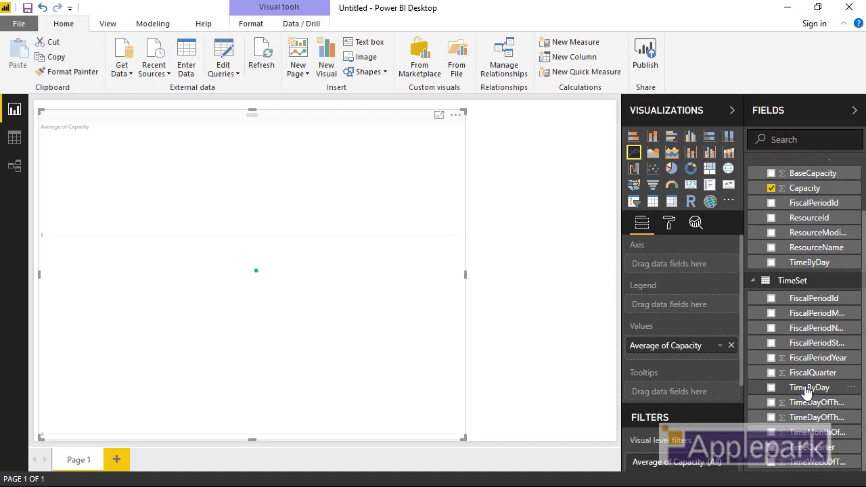
drag(807, 390, 688, 268)
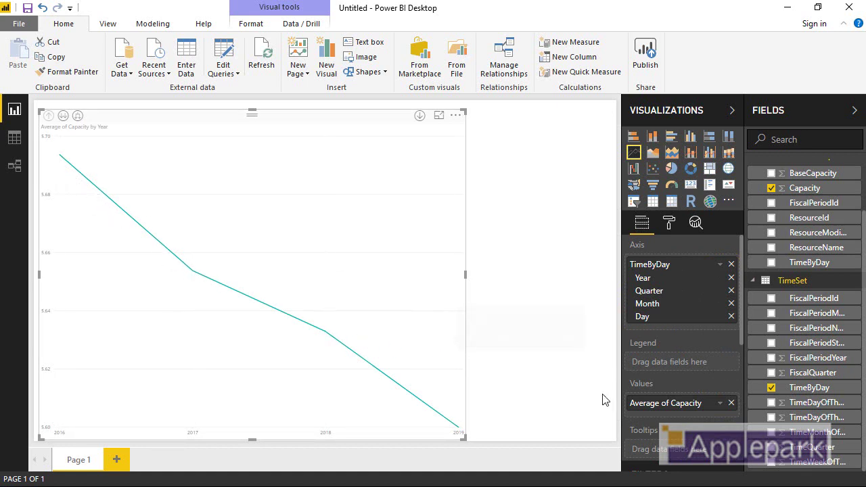
click(722, 406)
click(744, 155)
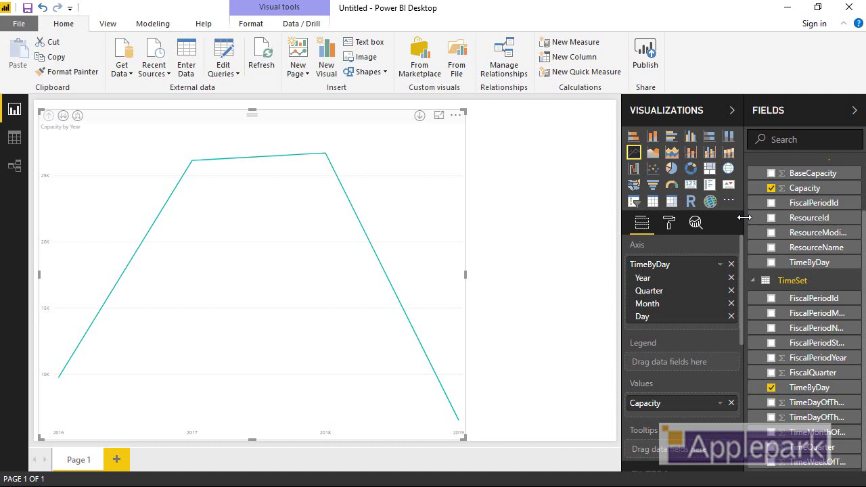
scroll(741, 323, down, 1)
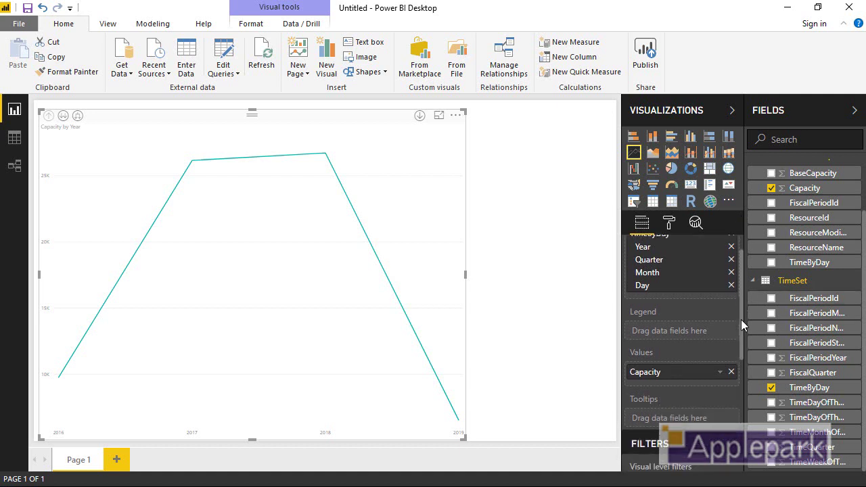
- Set a basic filter on TimeByDay Year keeping only 2017 and 2018
drag(741, 320, 754, 423)
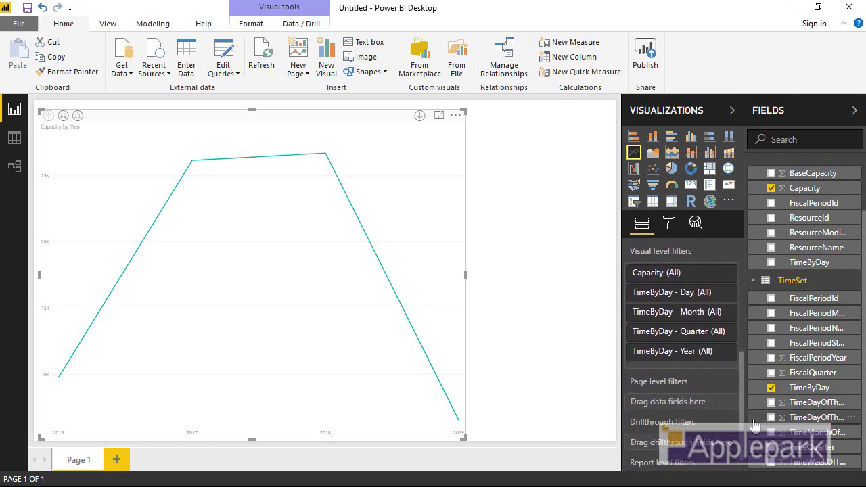
click(724, 352)
drag(740, 346, 734, 365)
click(725, 328)
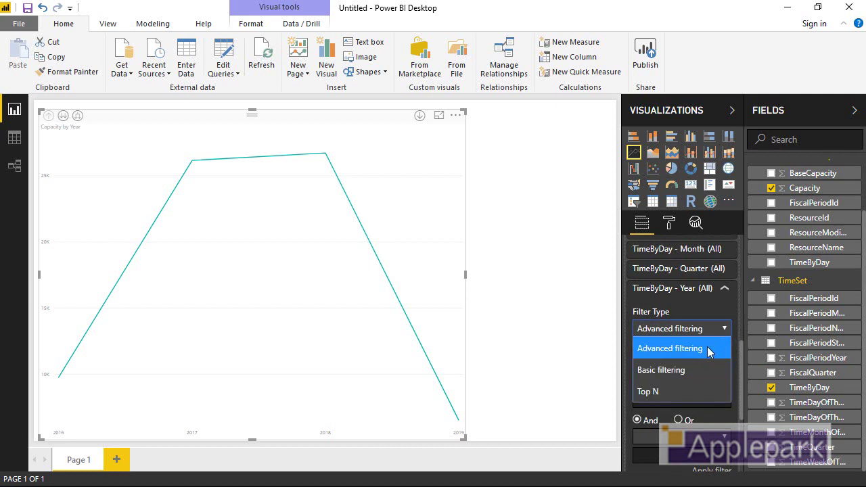
click(706, 366)
scroll(707, 372, down, 10)
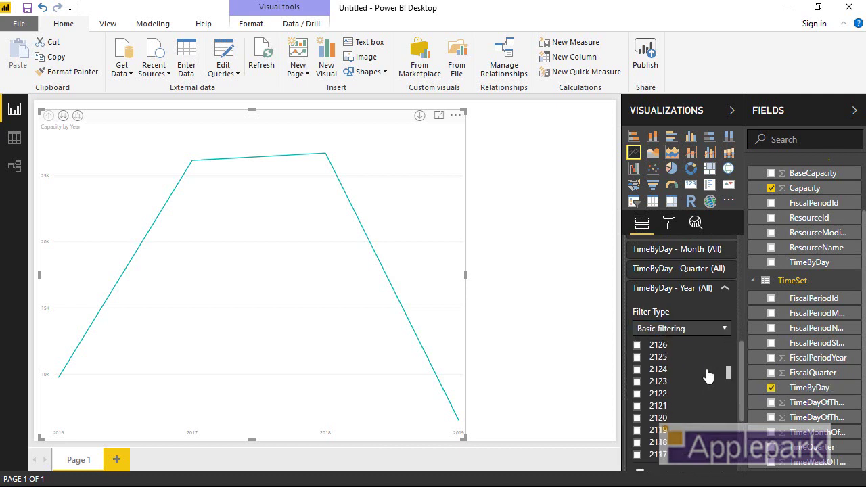
scroll(704, 377, down, 17)
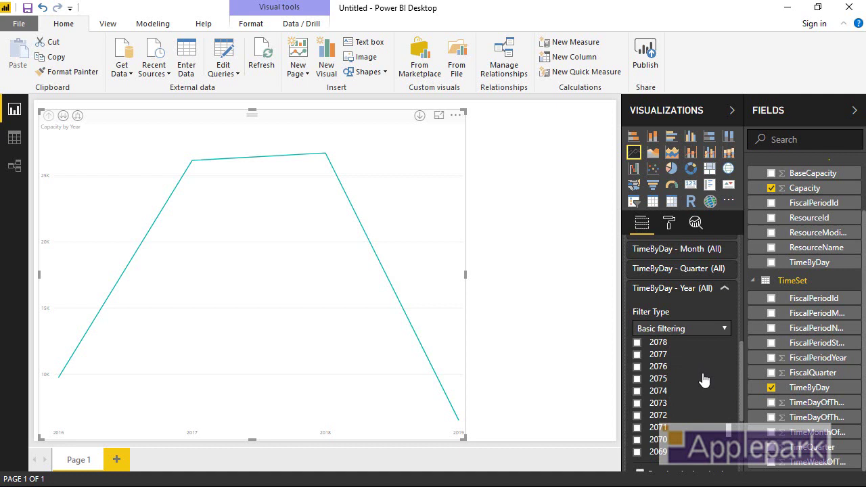
scroll(703, 378, down, 4)
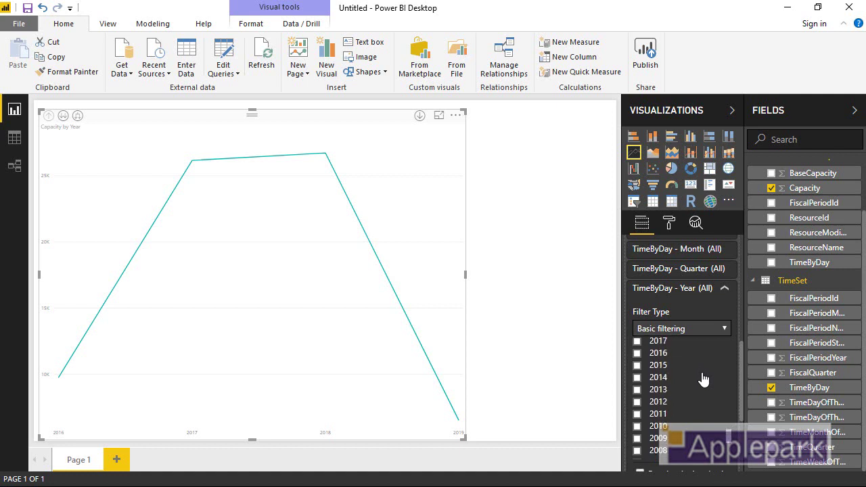
click(636, 341)
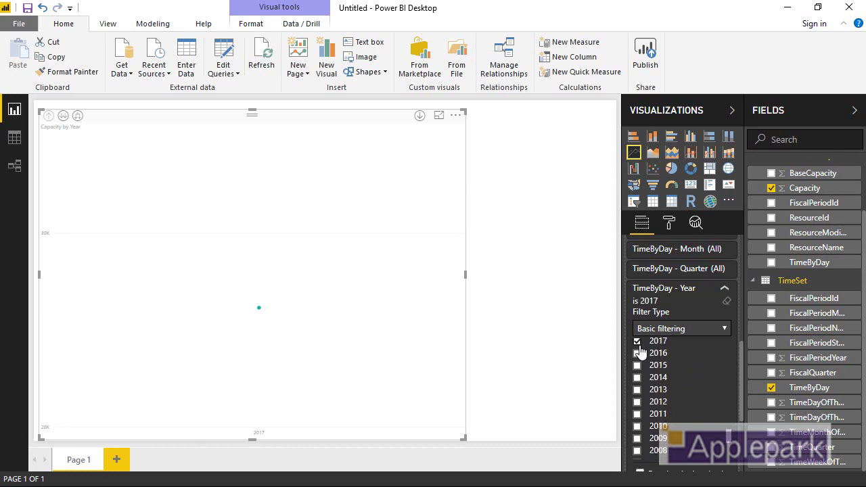
scroll(638, 342, up, 1)
click(637, 396)
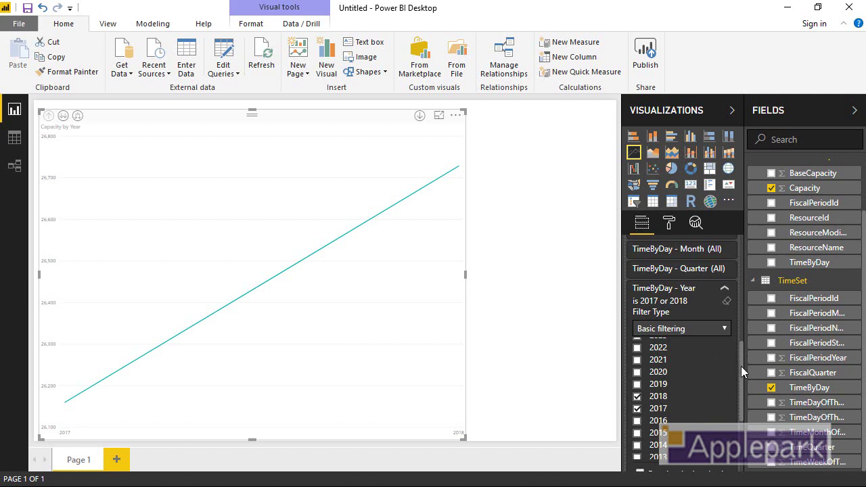
- Drill the chart's date hierarchy down two levels, from years to quarters to months
drag(741, 366, 740, 249)
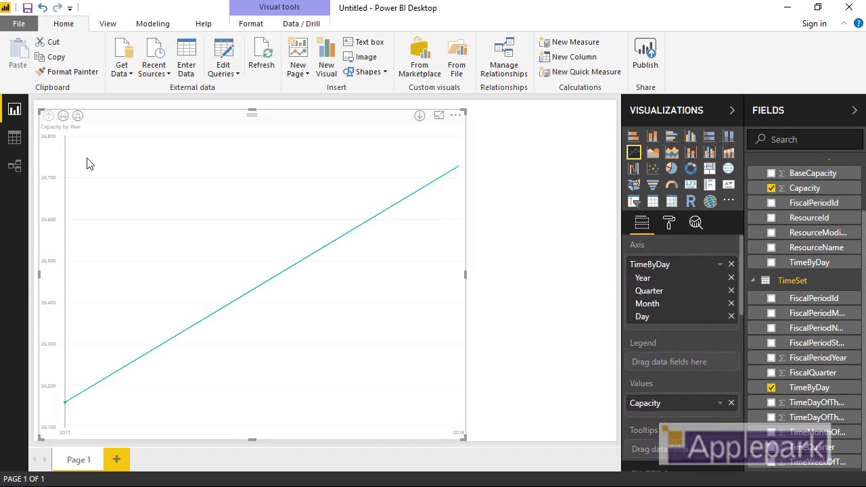
click(77, 118)
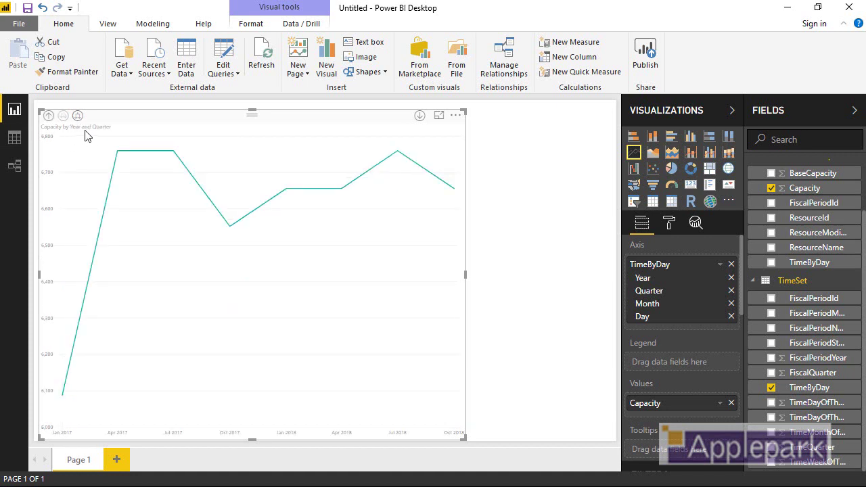
click(77, 116)
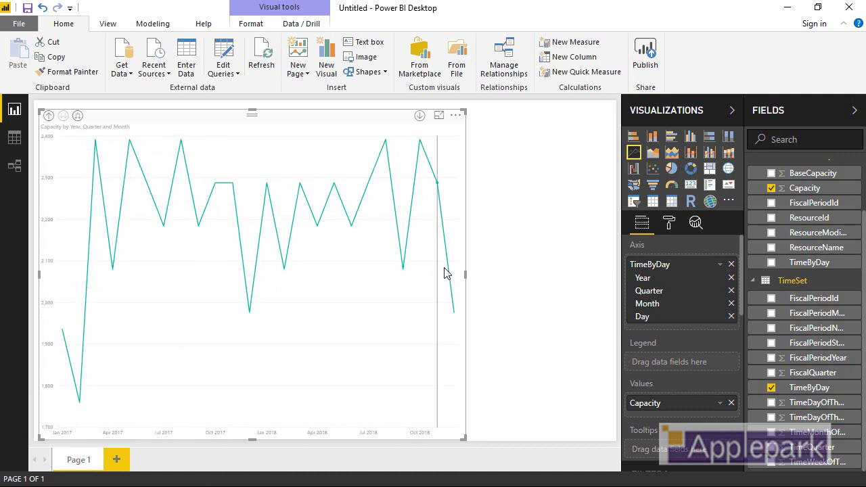
mouse_move(437, 281)
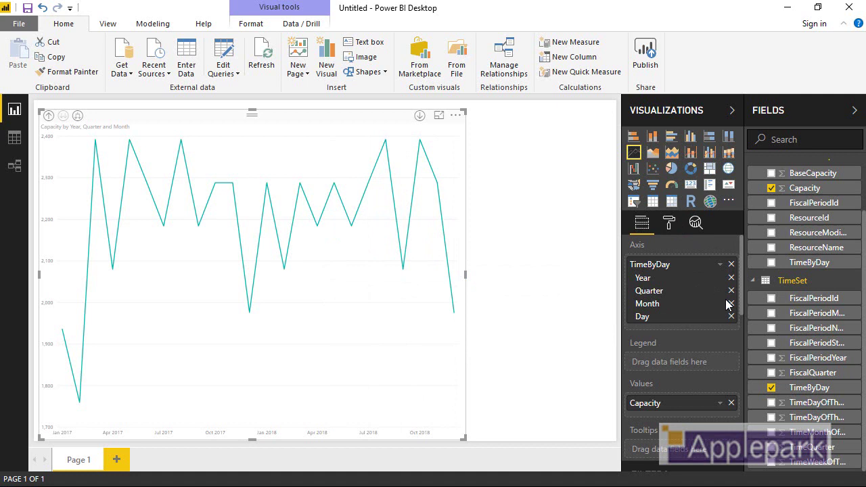
drag(741, 292, 744, 332)
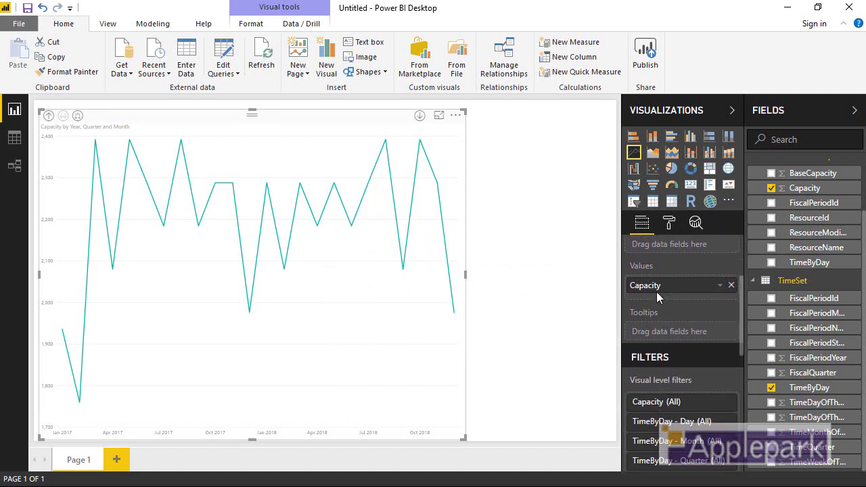
- Add AssignmentTimephasedDataSet's AssignmentWork to the chart's Values as a second line
scroll(802, 241, up, 2)
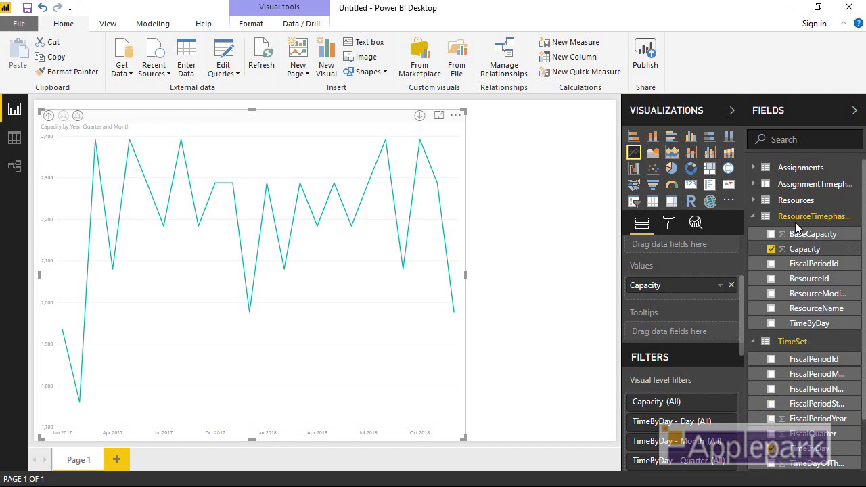
click(753, 184)
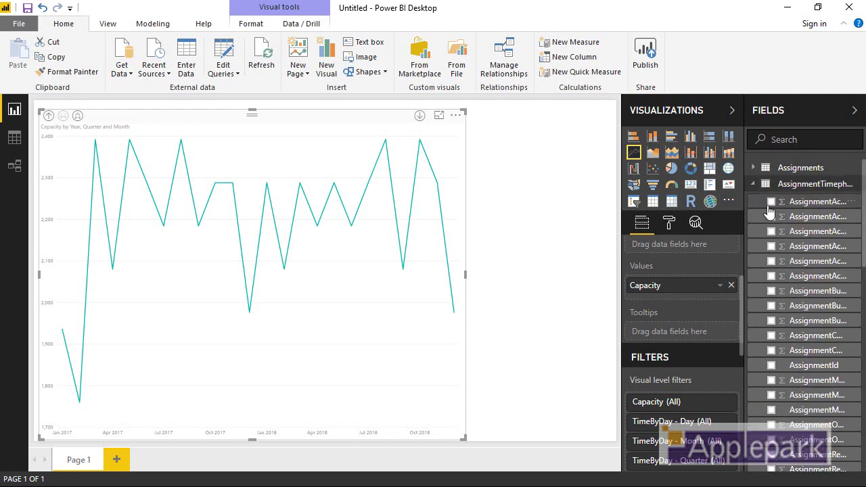
scroll(770, 210, down, 10)
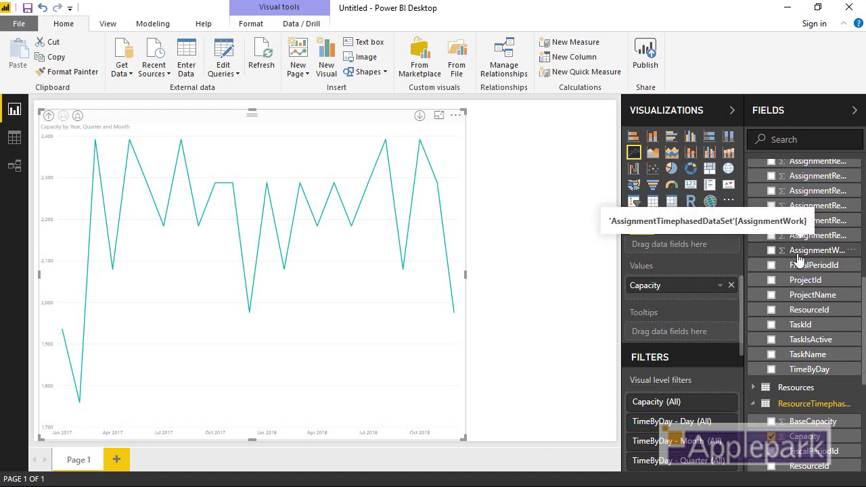
drag(798, 257, 683, 304)
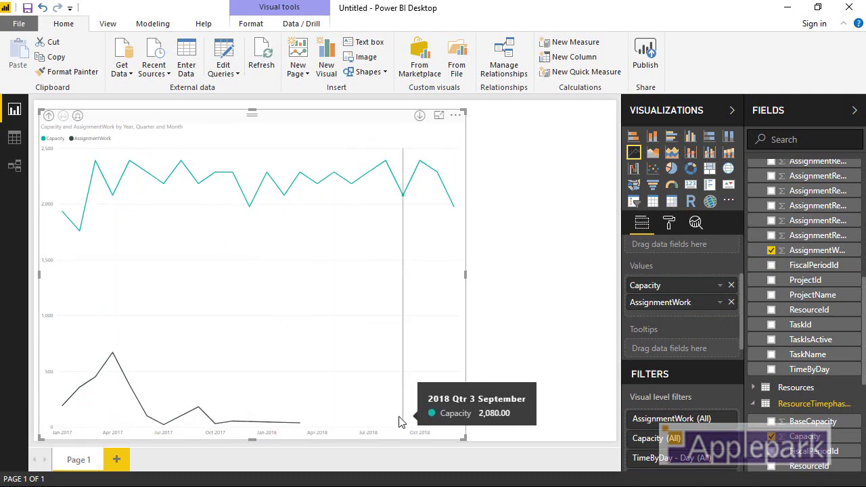
- Add a slicer on Resources.ResourceName and select a single resource in it
click(501, 301)
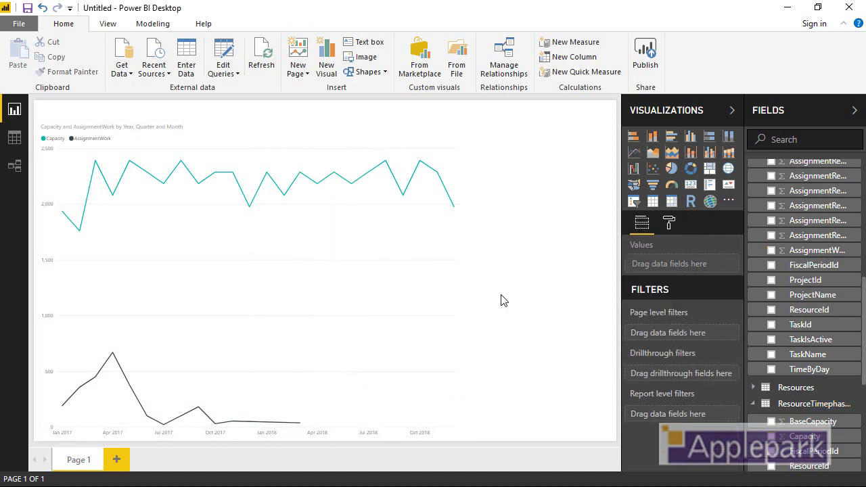
click(633, 202)
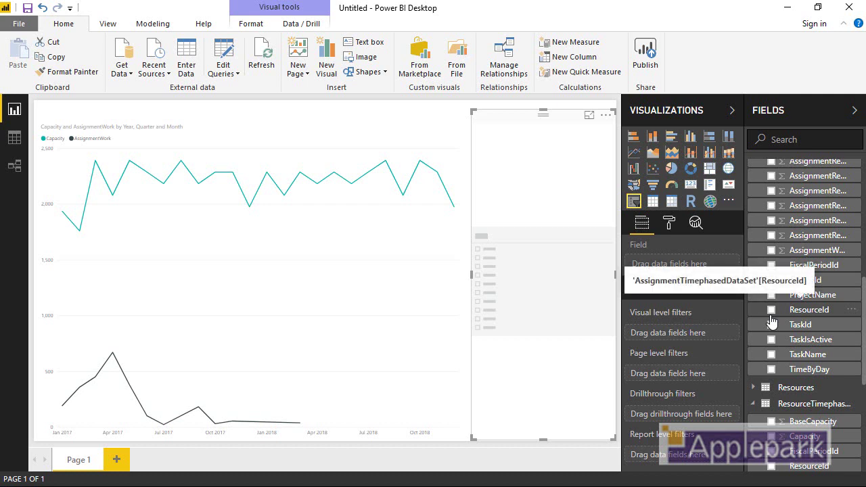
click(753, 388)
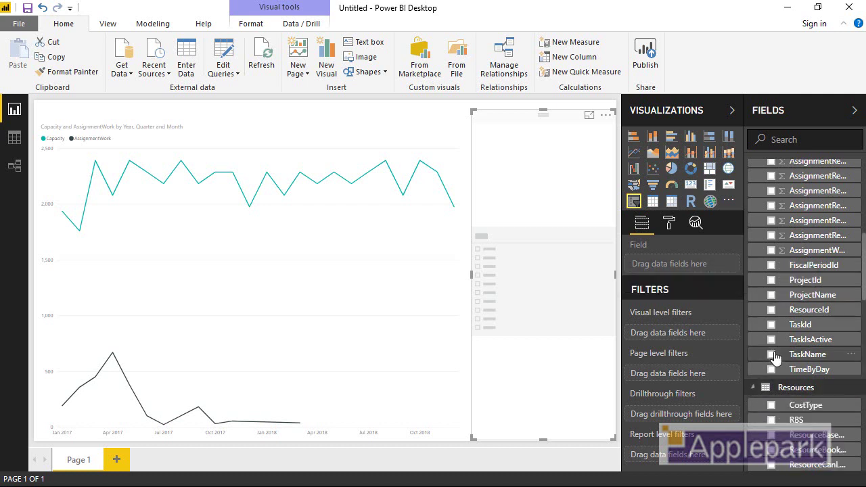
scroll(776, 358, down, 10)
scroll(774, 364, down, 10)
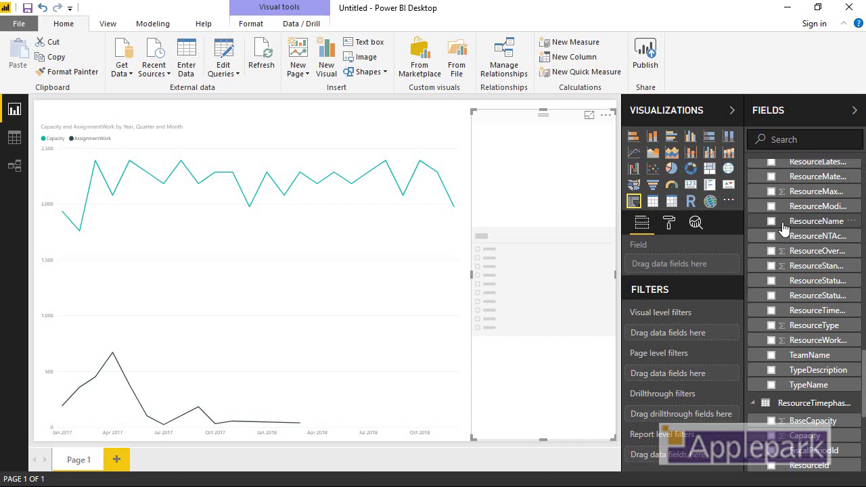
drag(783, 224, 698, 267)
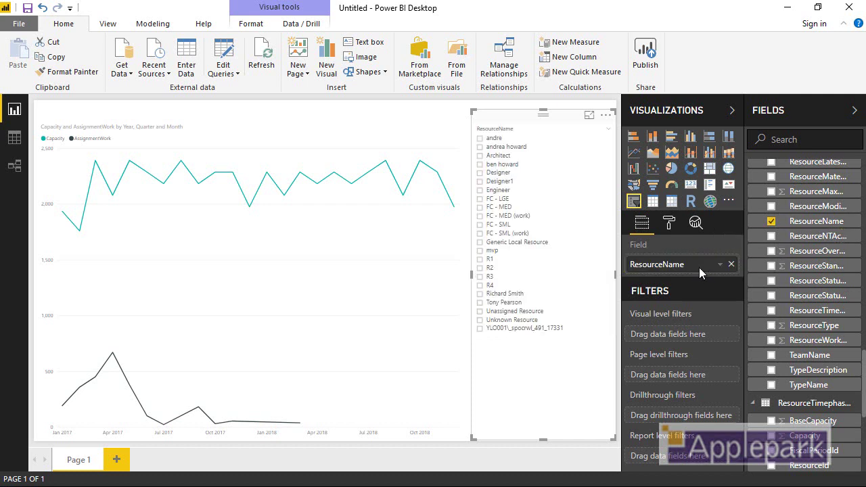
click(481, 164)
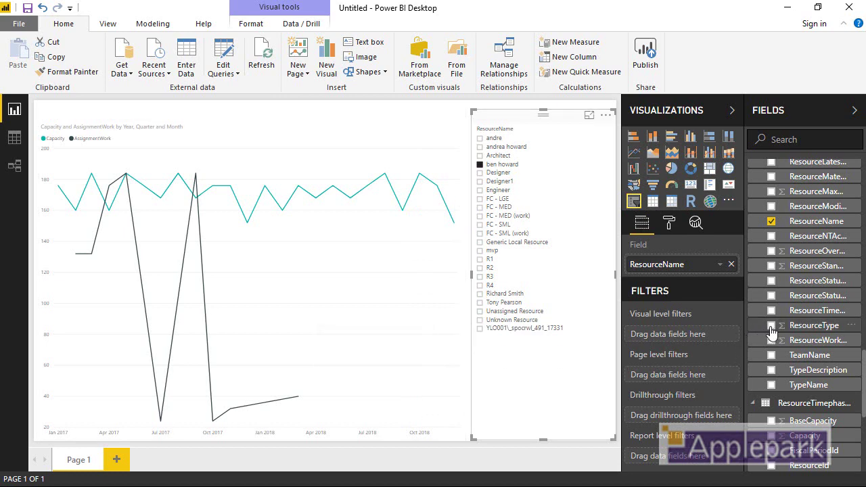
- Start a new measure in the AssignmentTimephasedDataSet table
scroll(774, 338, up, 4)
scroll(776, 339, up, 20)
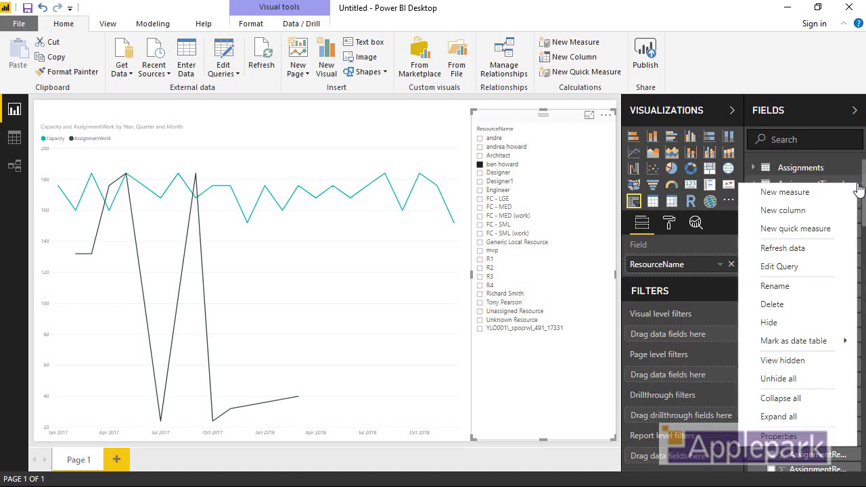
click(857, 190)
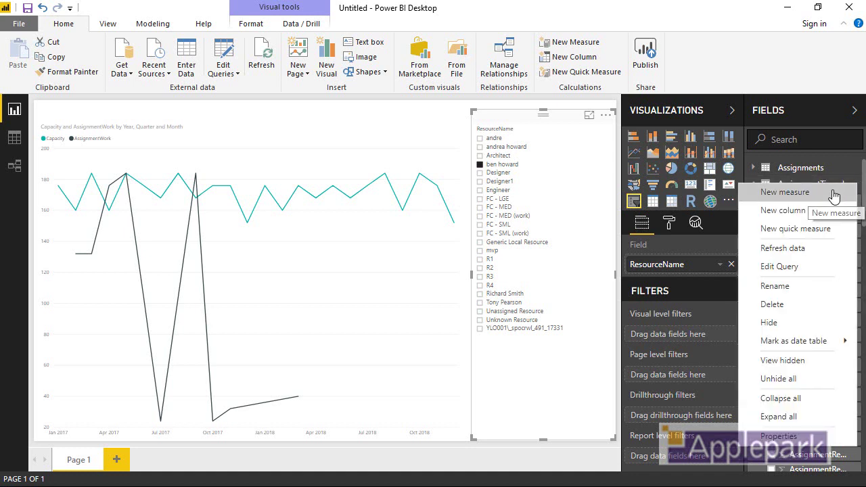
click(785, 193)
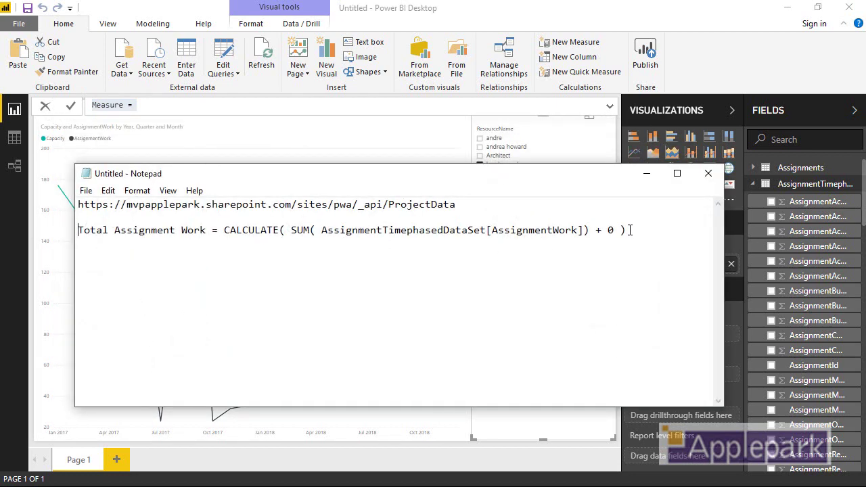
- Enter the formula Total Assignment Work = CALCULATE( SUM( AssignmentTimephasedDataSet[AssignmentWork]) + 0 )
drag(630, 230, 404, 215)
key(ctrl+c)
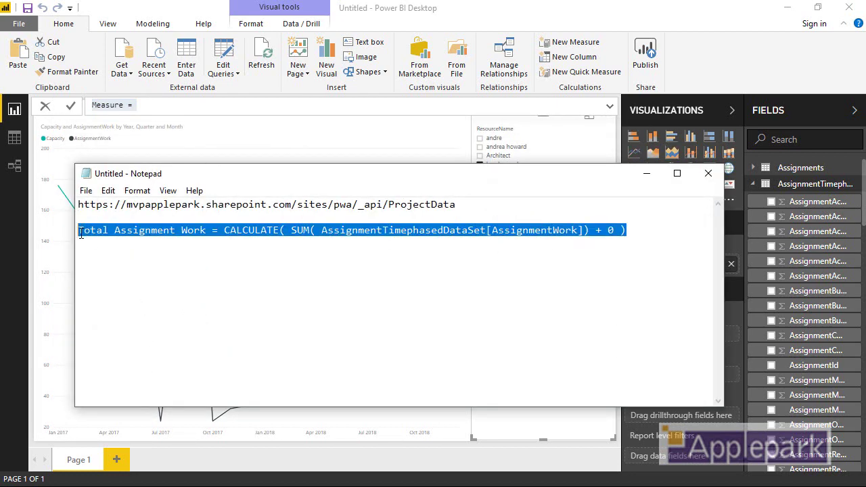
click(399, 103)
key(ctrl+a)
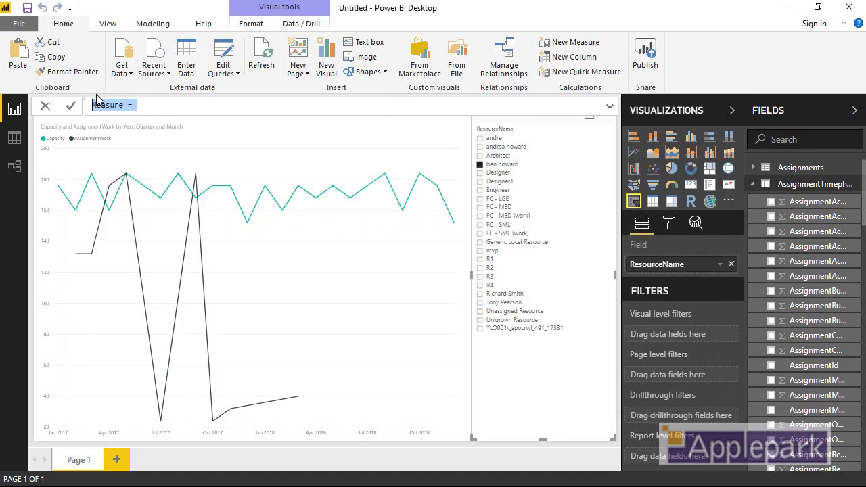
key(ctrl+v)
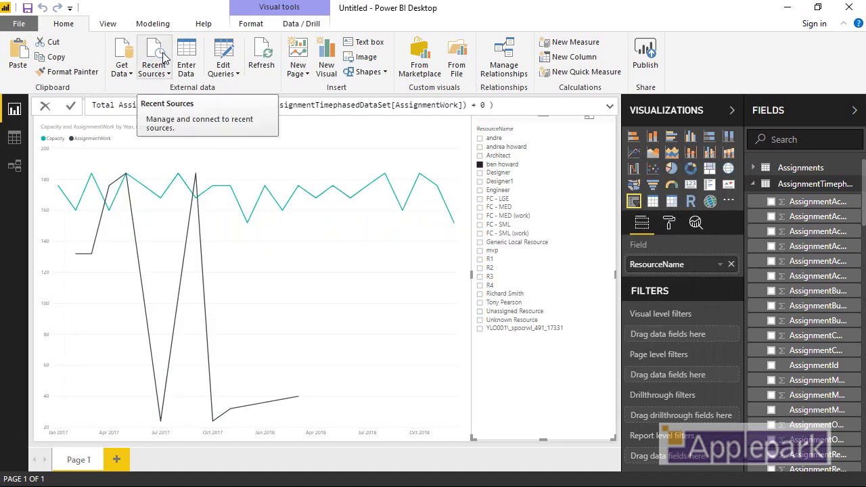
key(Return)
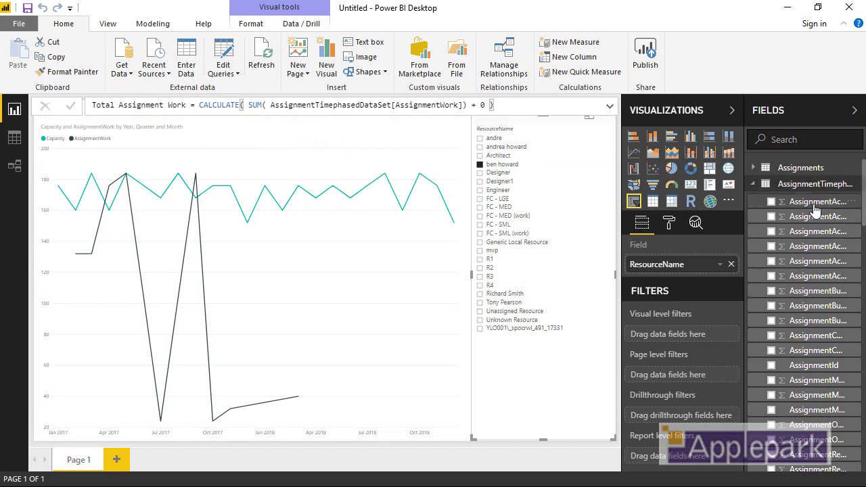
- Swap AssignmentWork for the Total Assignment Work measure in the line chart's Values
scroll(818, 243, down, 2)
scroll(819, 244, down, 5)
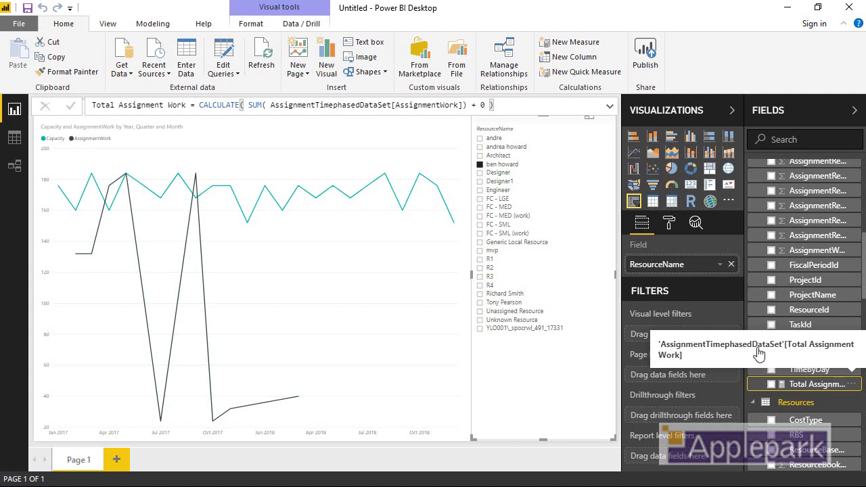
click(381, 139)
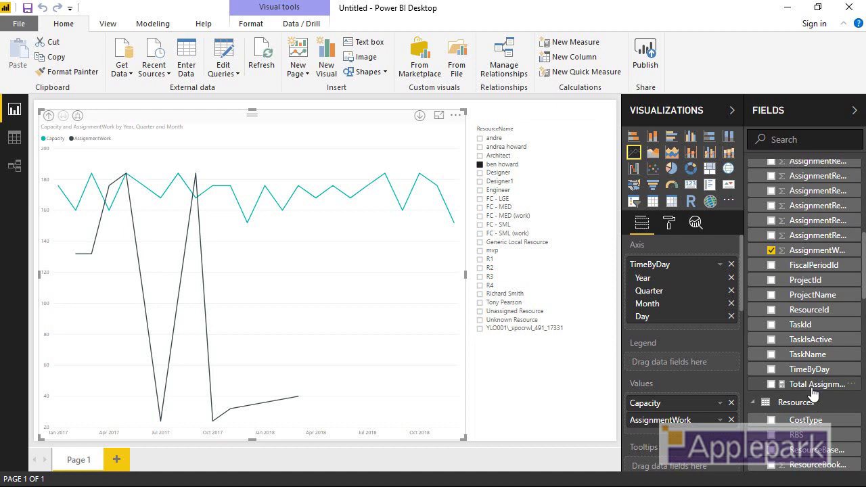
drag(816, 386, 697, 417)
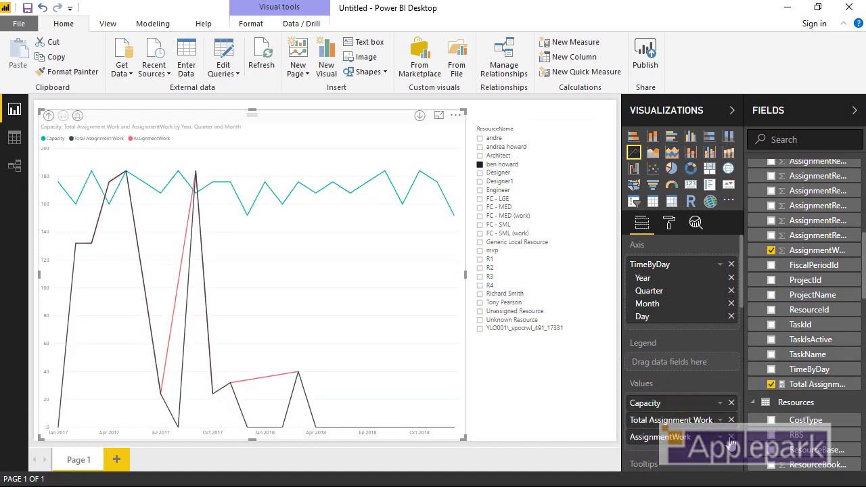
click(730, 438)
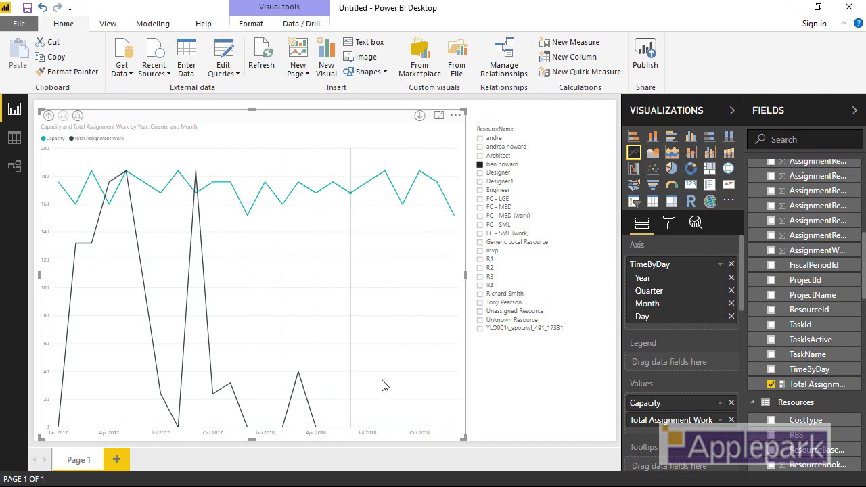
- Filter the chart to Engineer in the ResourceName slicer, drilling down to day and back up to month
click(481, 174)
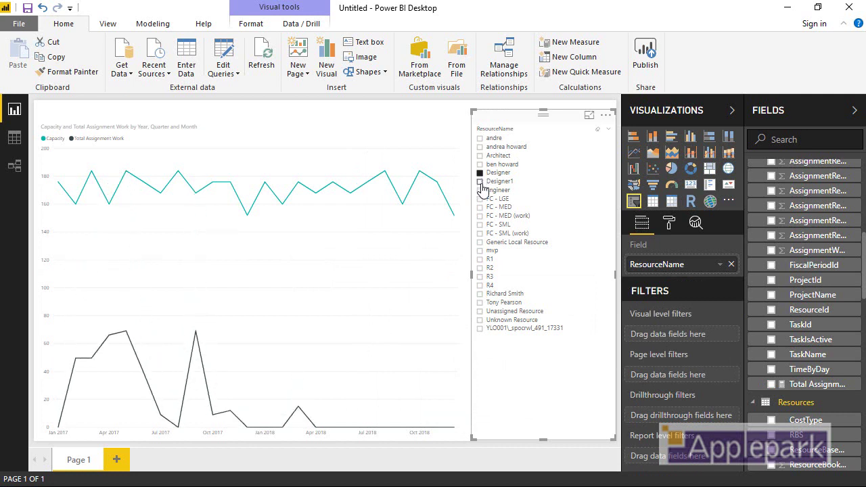
click(480, 190)
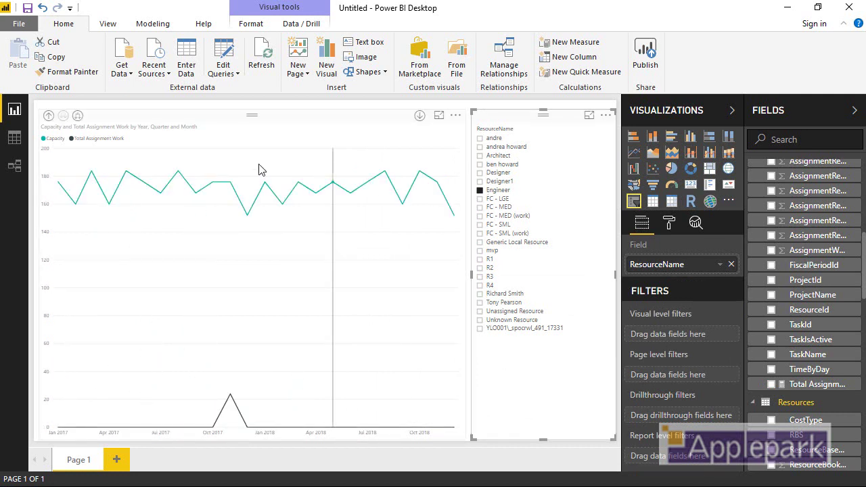
click(77, 120)
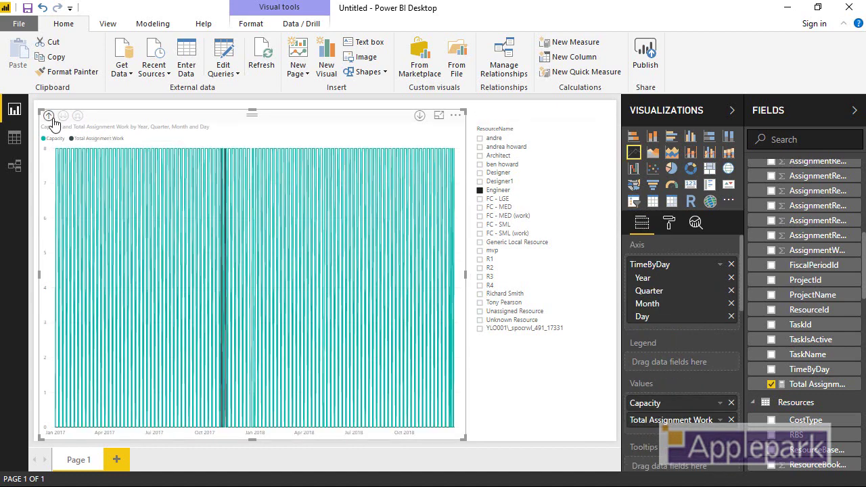
click(49, 116)
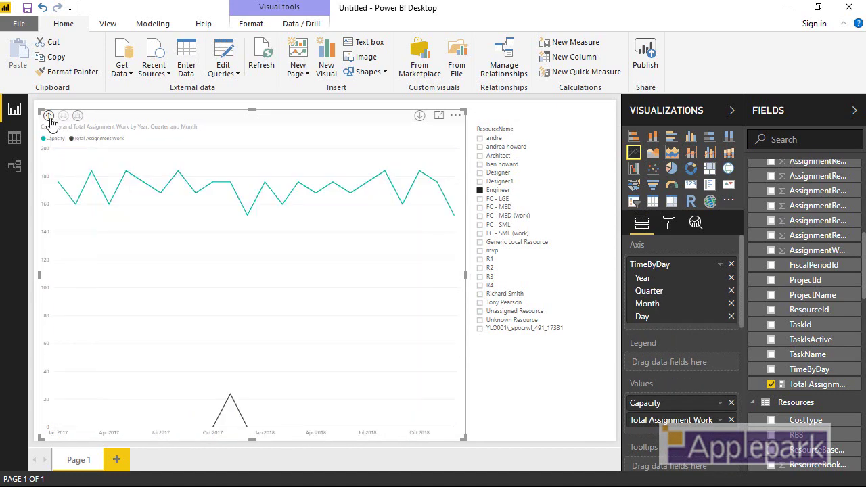